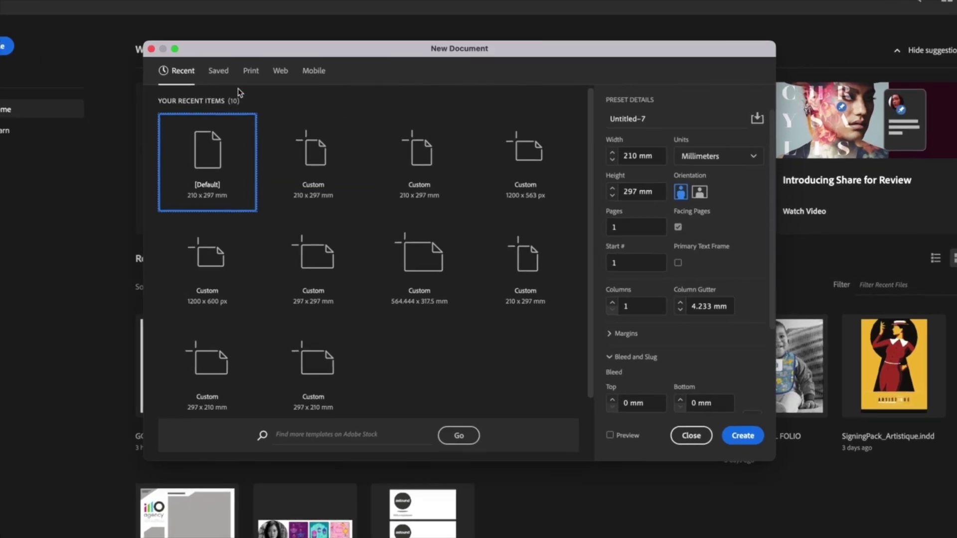
Set up the new document from the A4 print preset with a 3 mm bleed on all sides
click(275, 92)
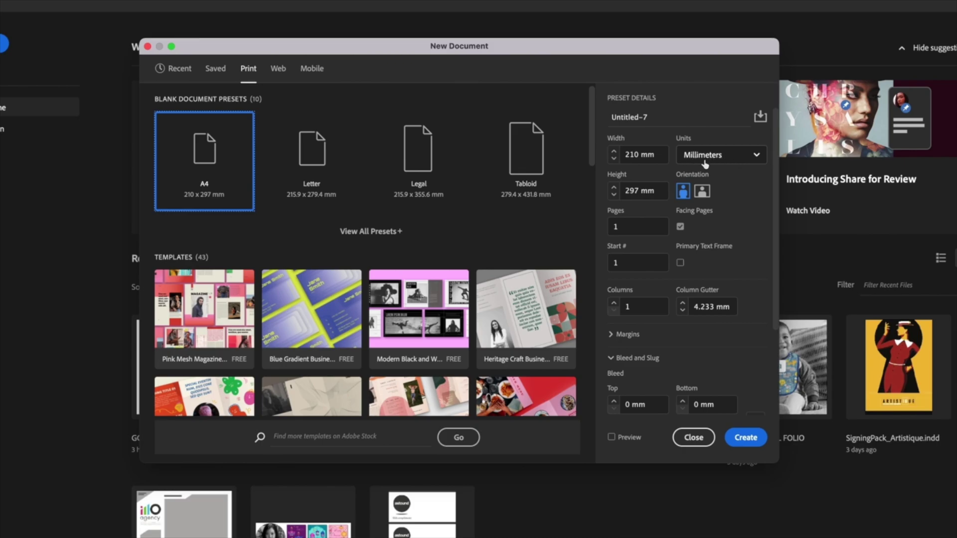
scroll(694, 354, down, 5)
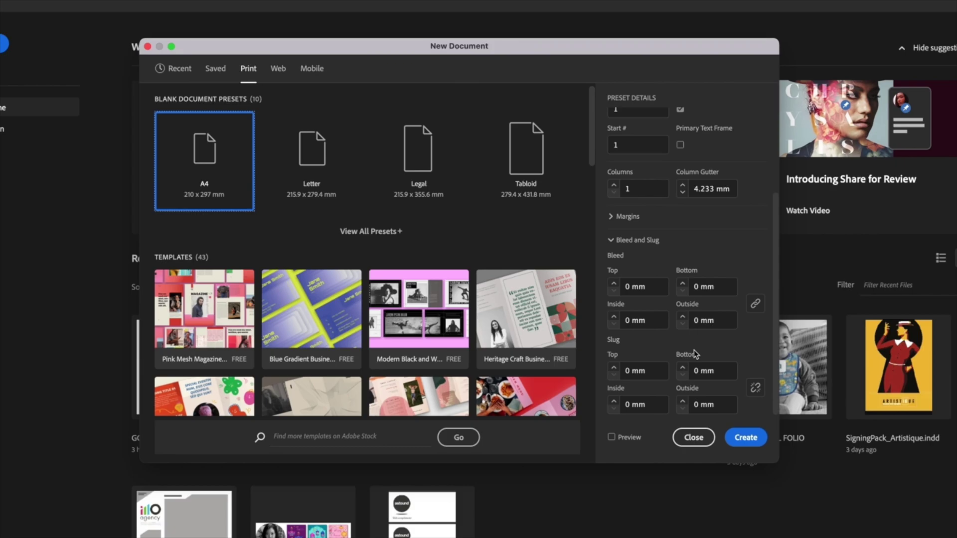
click(614, 284)
click(613, 284)
scroll(758, 266, up, 5)
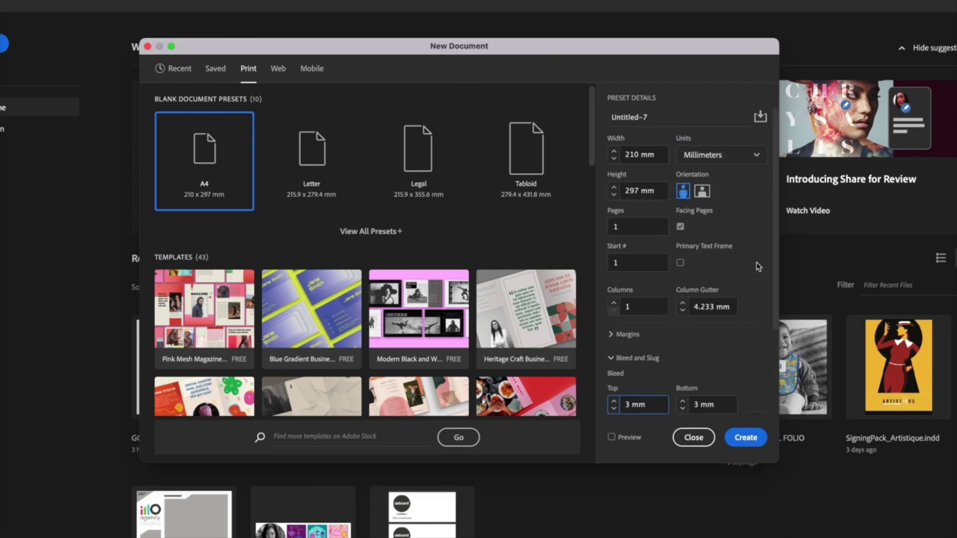
Switch the document units to inches and set the linked bleed values to 0.125 in
click(718, 155)
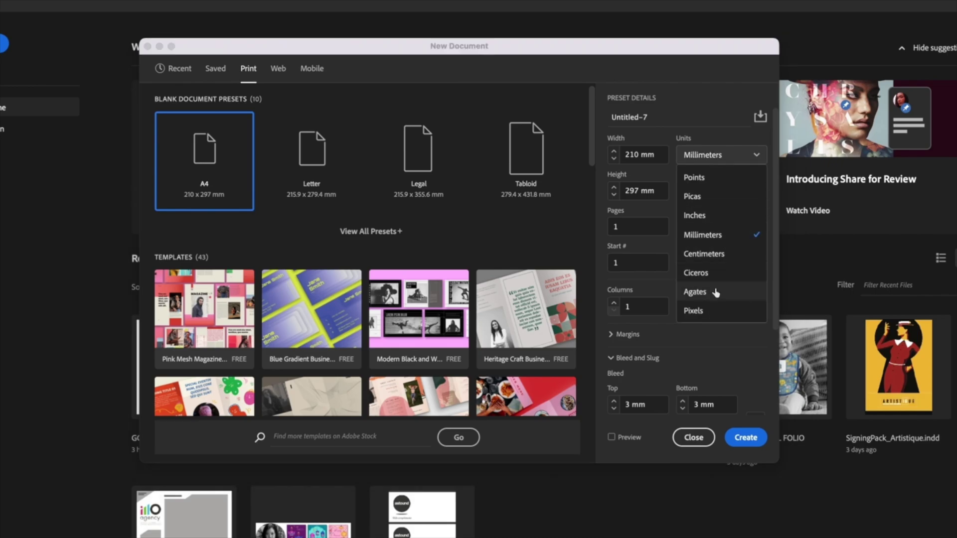
click(717, 217)
scroll(696, 315, down, 3)
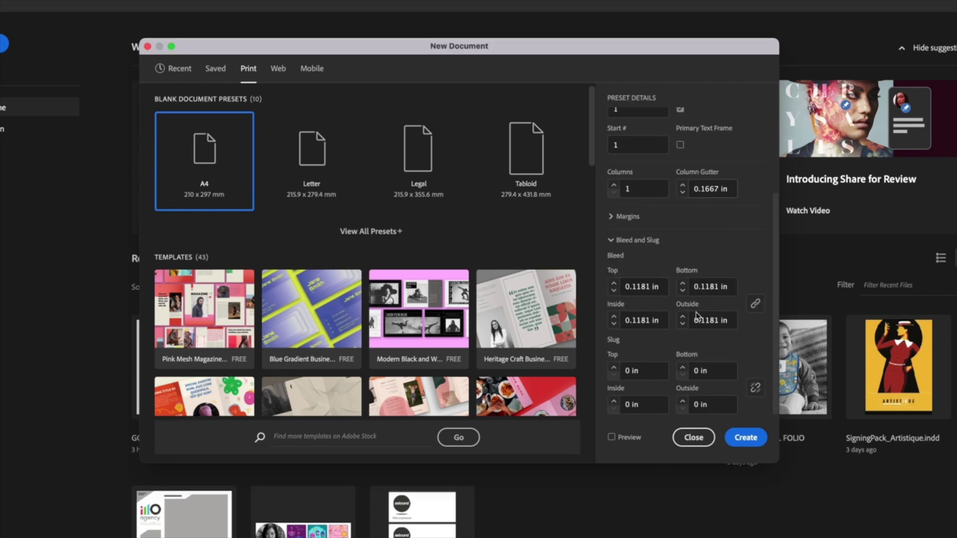
double_click(645, 285)
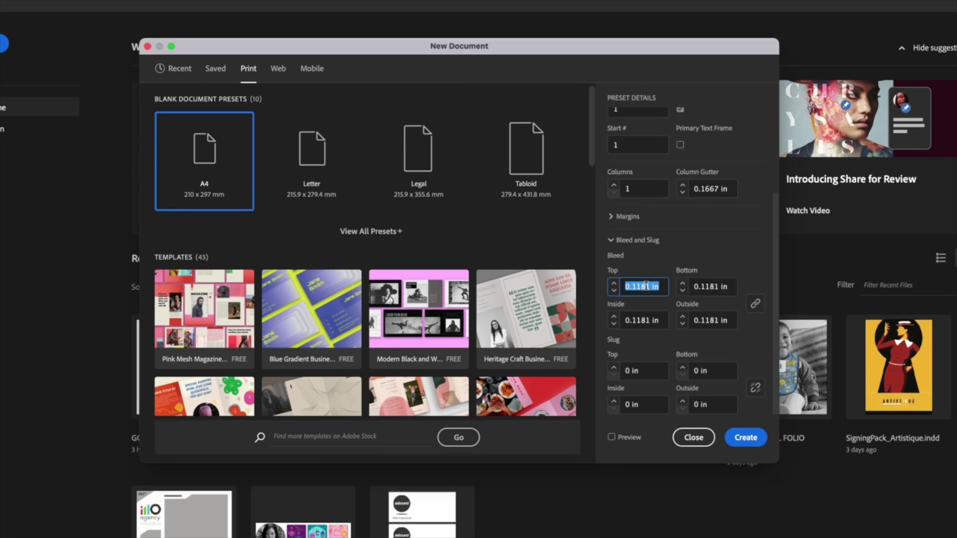
text(0.125)
click(744, 261)
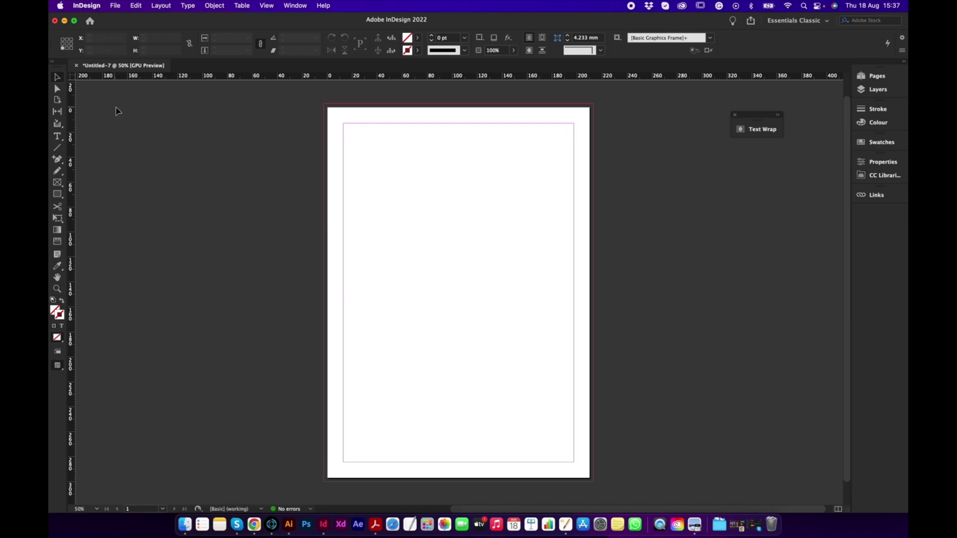
Place the night-time van illustration in the document and move it close to the page's upper-left corner, at about X 2.3 mm
drag(49, 352, 447, 178)
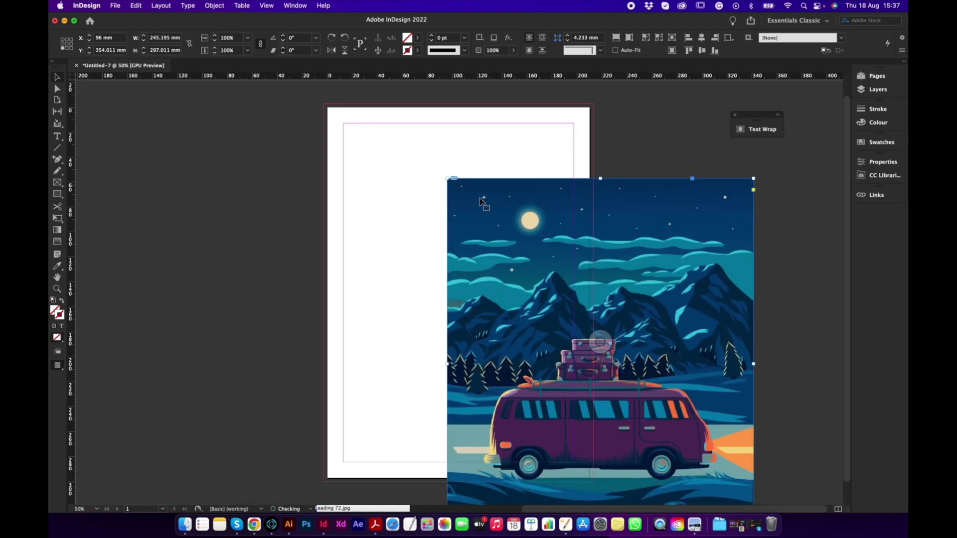
drag(512, 216, 409, 178)
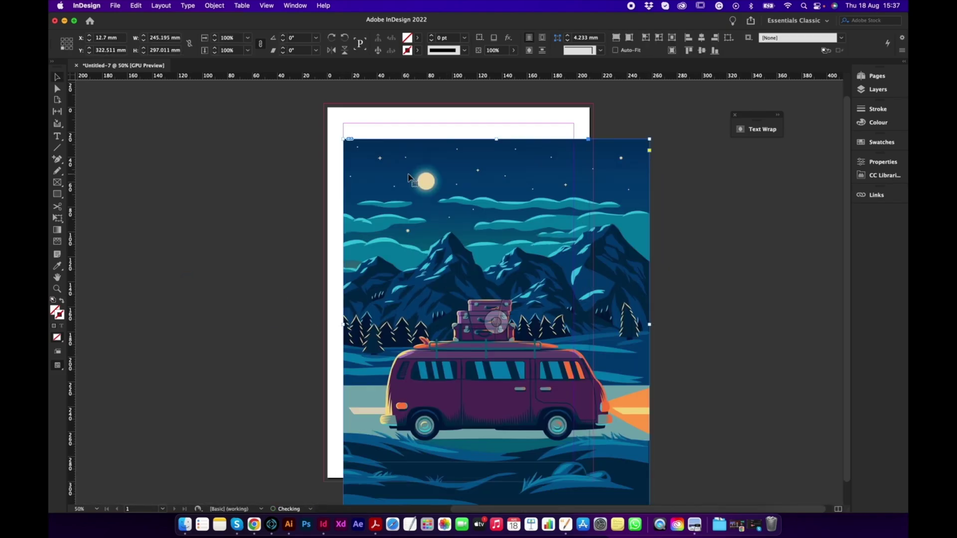
scroll(409, 178, up, 1)
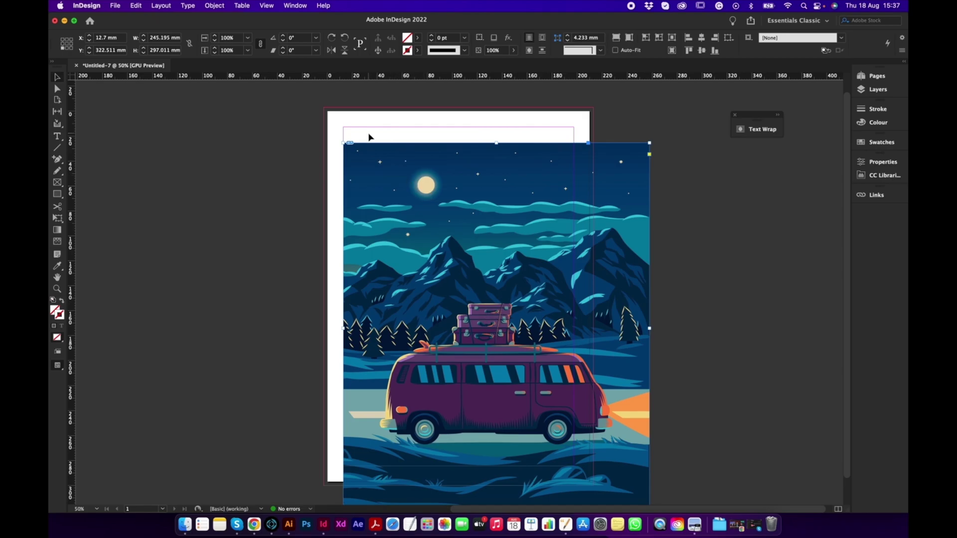
scroll(369, 137, up, 4)
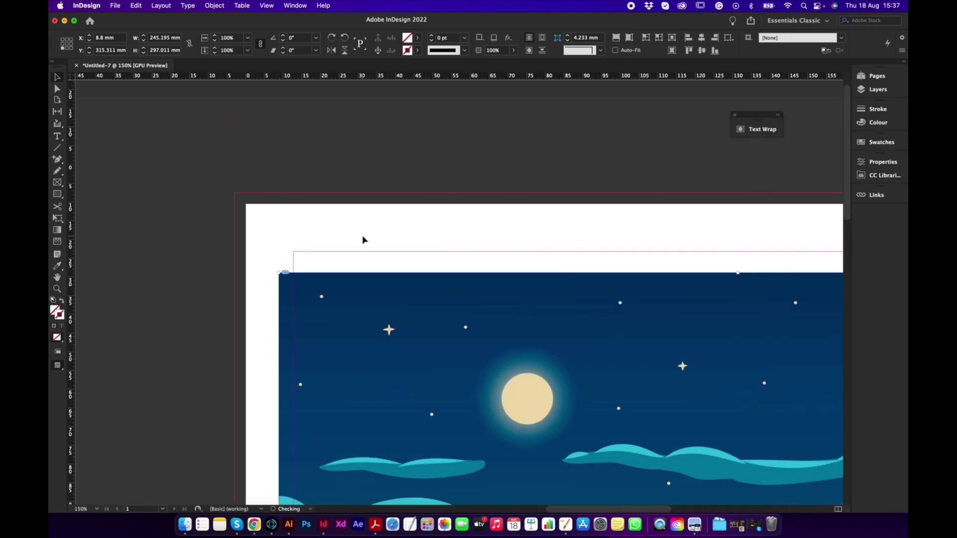
scroll(263, 214, up, 4)
drag(351, 368, 335, 261)
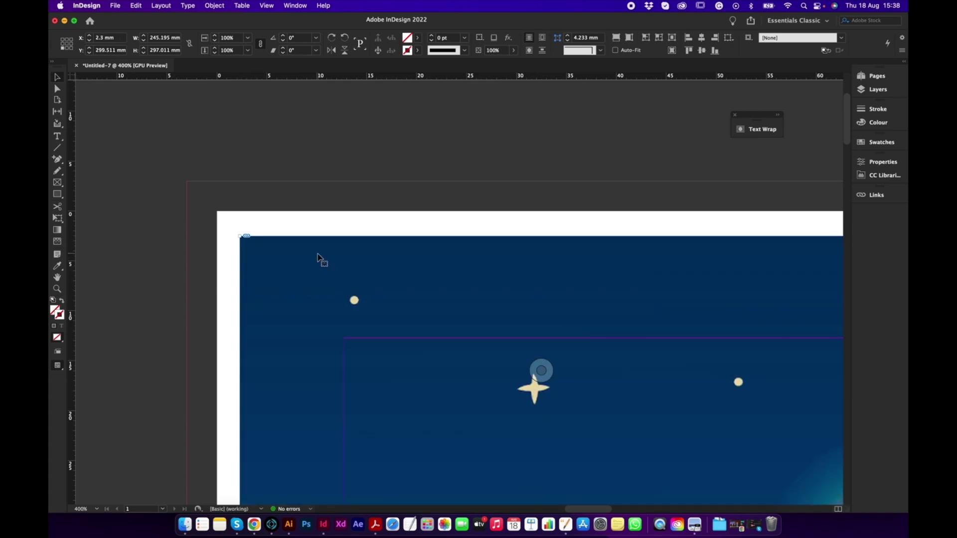
Scale the illustration down proportionally to about 192 × 232 mm and reposition it inside the page with white space around it
scroll(319, 258, up, 2)
scroll(301, 207, down, 5)
scroll(300, 207, up, 1)
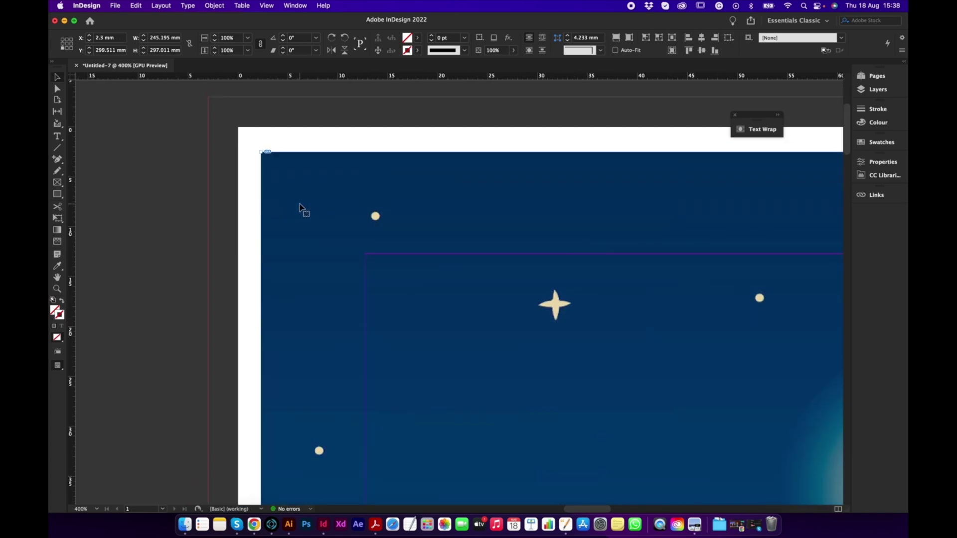
scroll(300, 207, up, 1)
scroll(294, 207, up, 1)
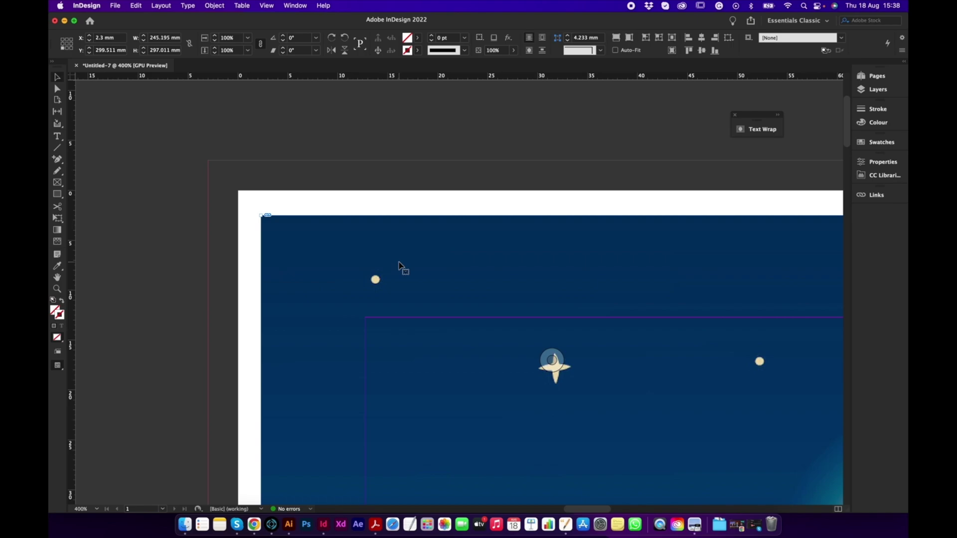
key(super+0)
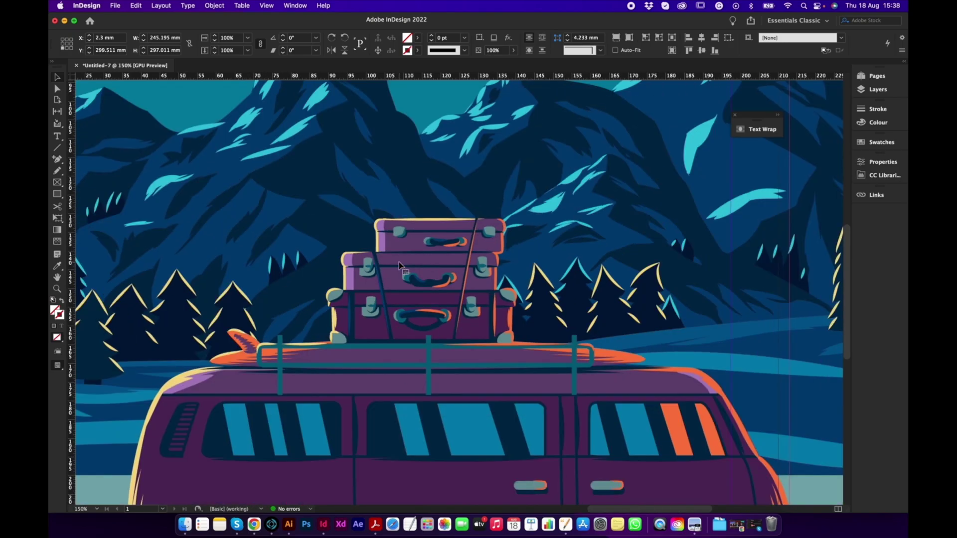
key(super+minus)
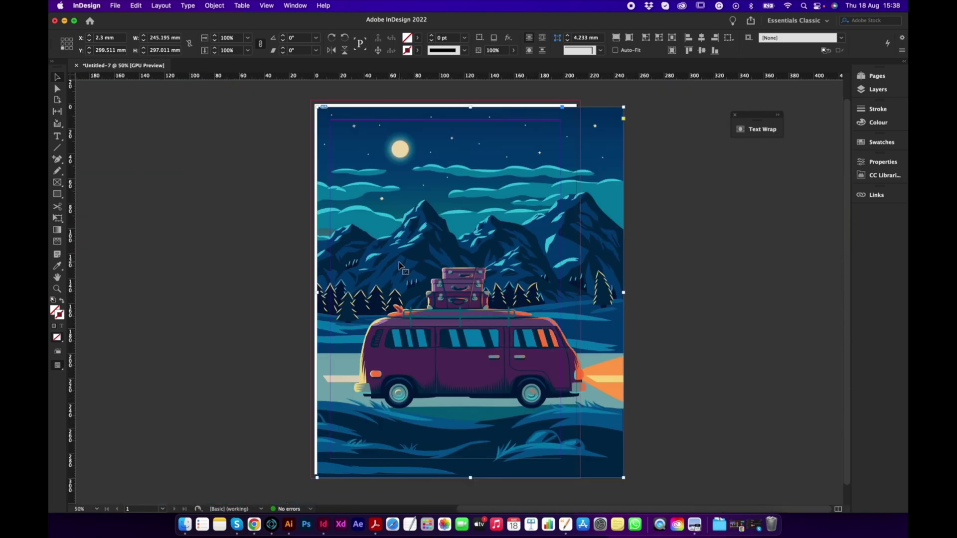
key(e)
drag(624, 479, 557, 397)
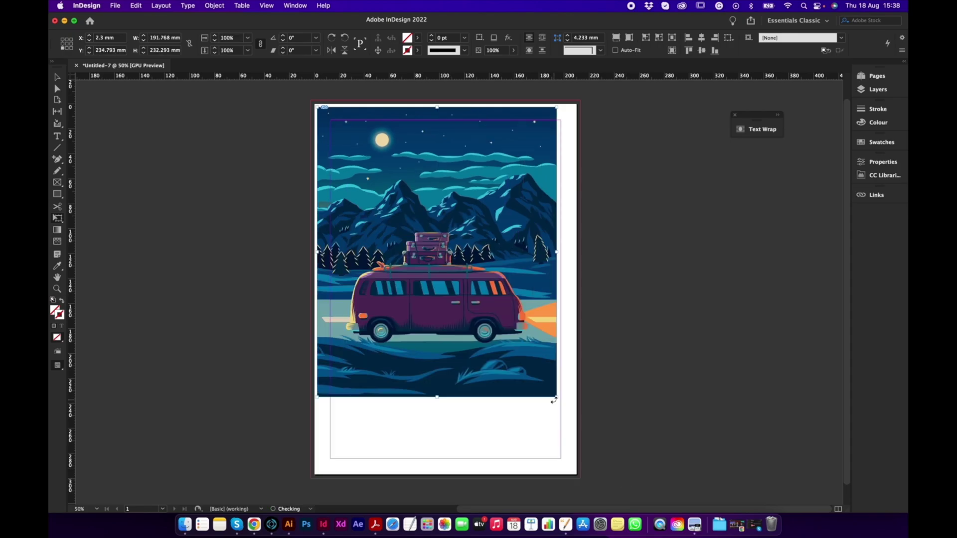
drag(412, 152, 454, 202)
scroll(431, 192, up, 1)
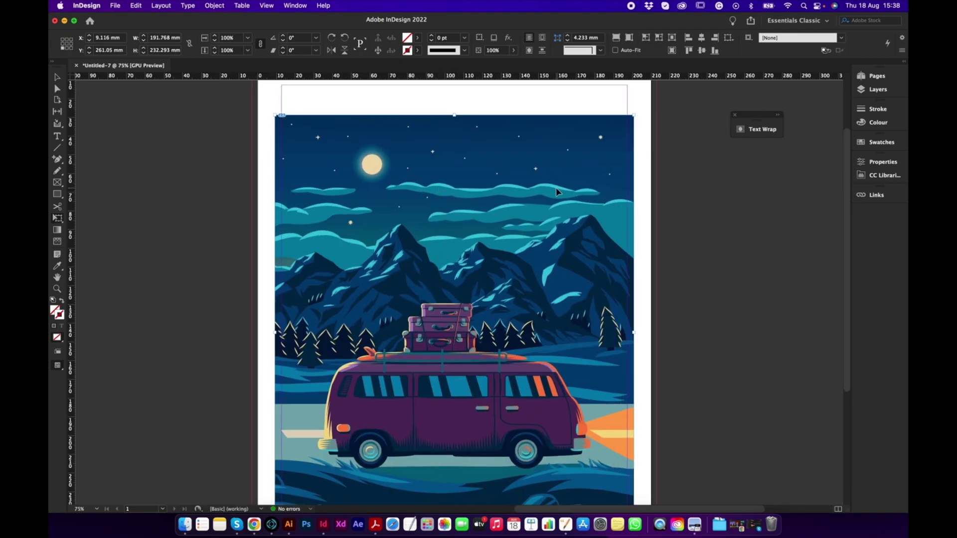
Preview the page without guides and examine the illustration's right edge against the white page border up close
key(w)
scroll(669, 195, up, 2)
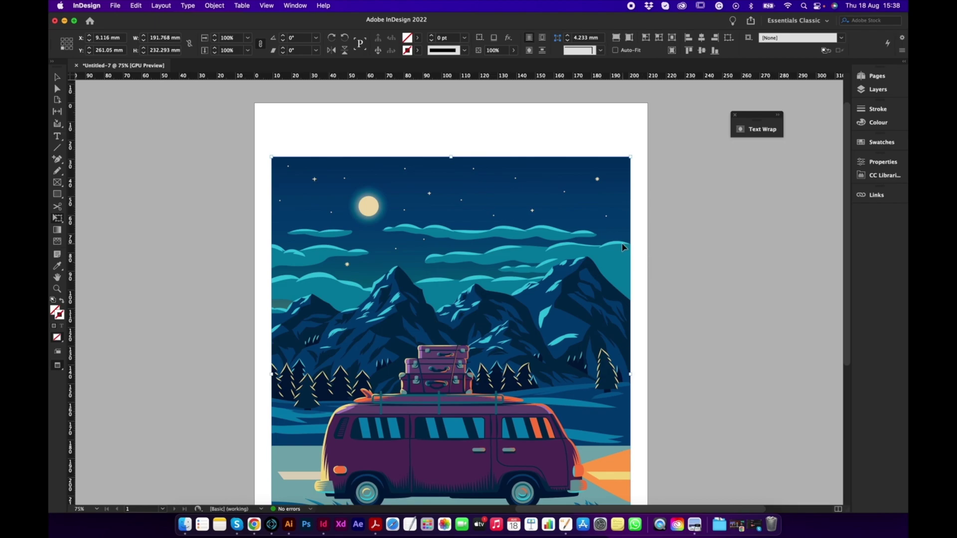
click(440, 150)
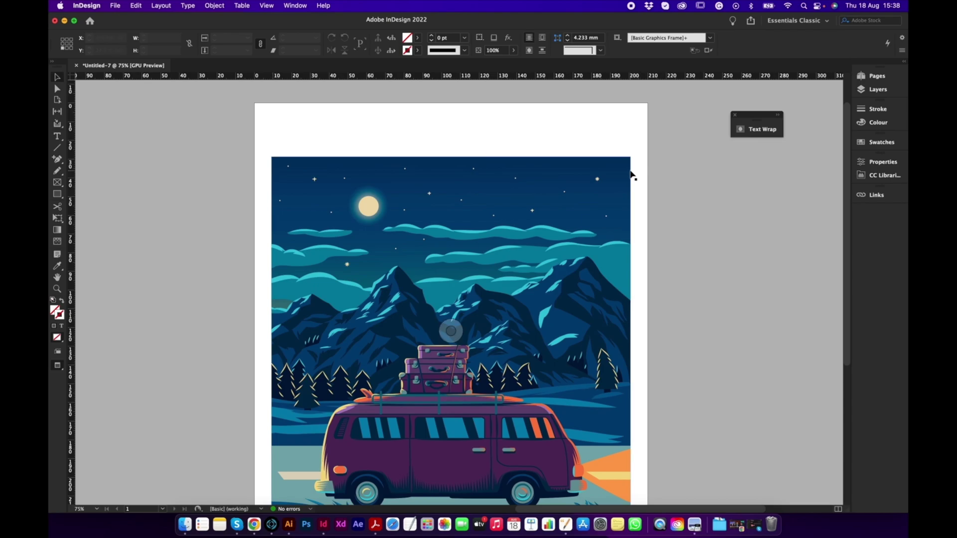
alt+scroll(630, 175, up, 3)
alt+scroll(631, 174, up, 8)
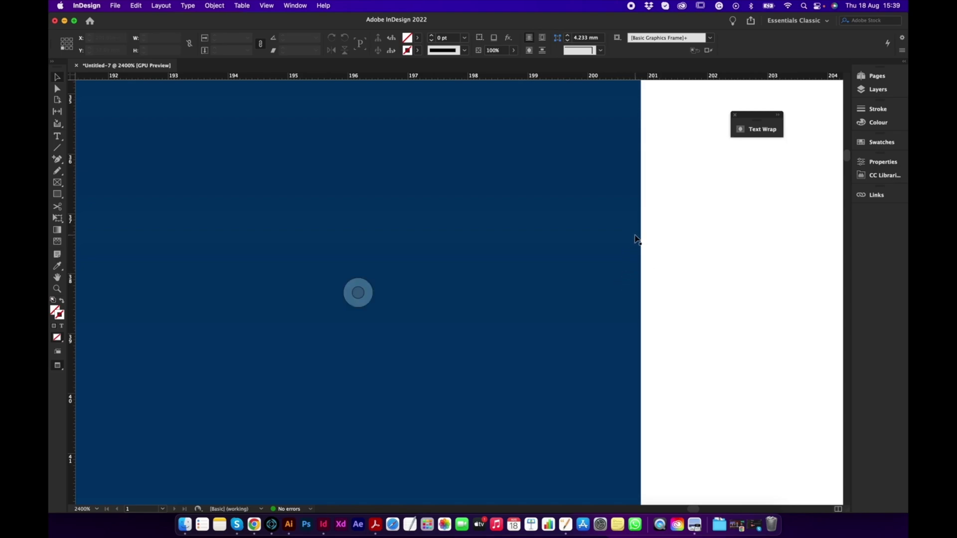
scroll(616, 240, down, 5)
scroll(613, 239, down, 8)
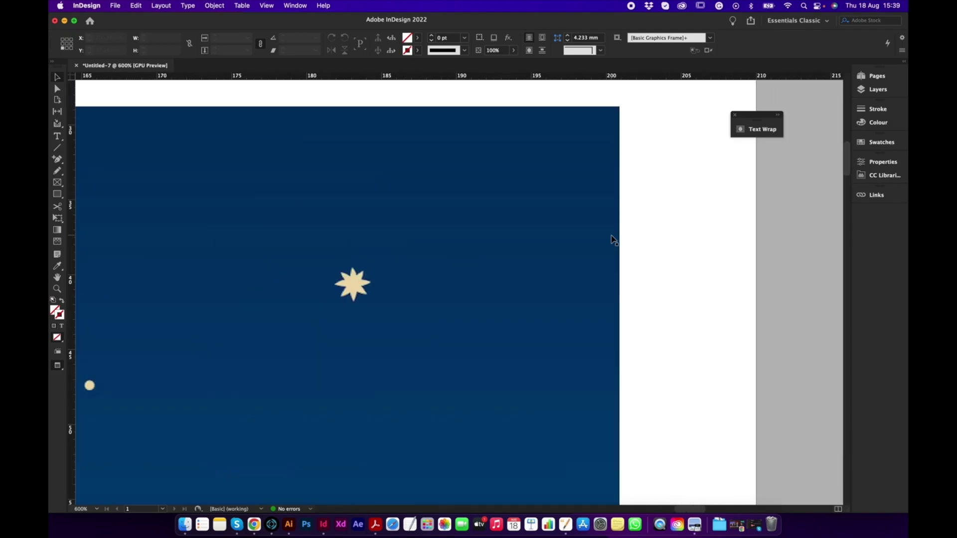
scroll(613, 240, down, 1)
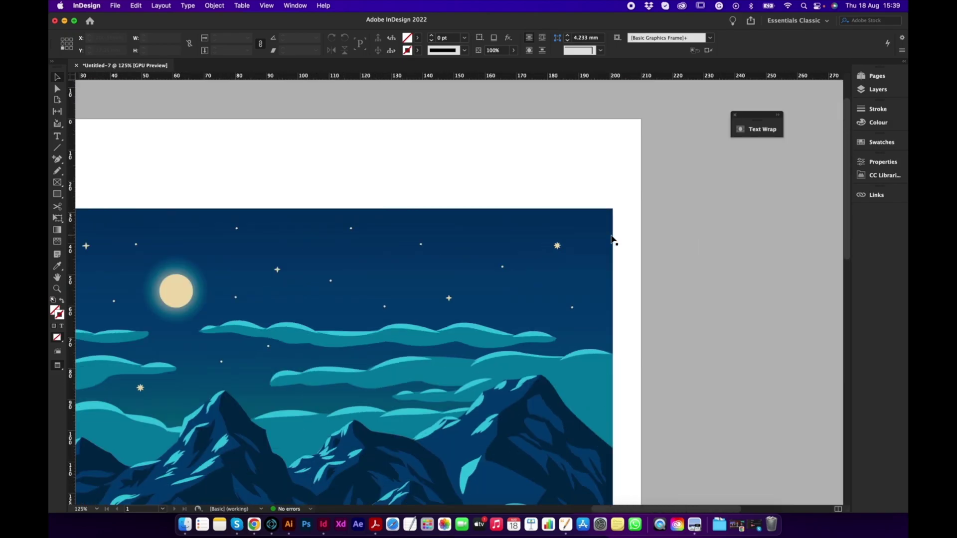
scroll(613, 241, down, 2)
scroll(612, 239, down, 4)
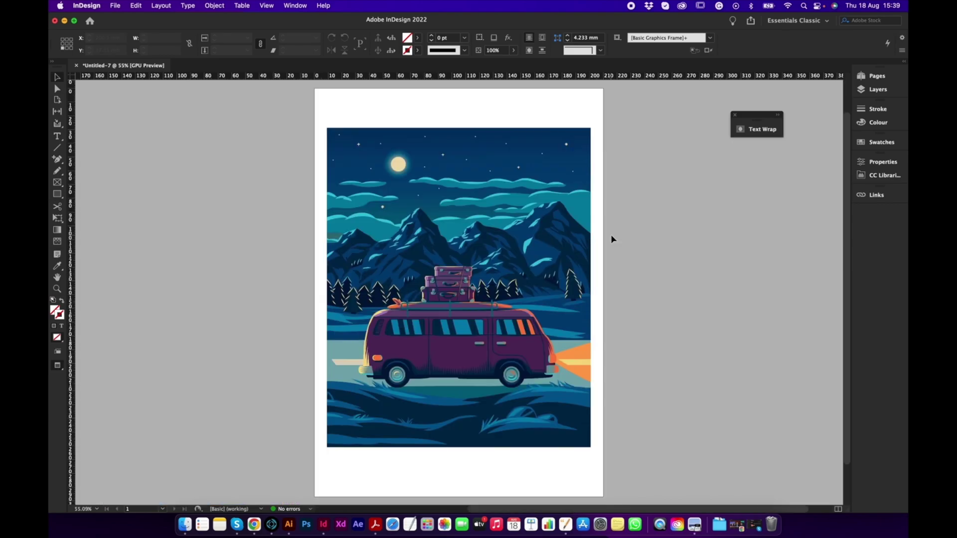
Restore the guides, snap the illustration to the upper-left bleed corner at X -3 mm and scale it to about 216 mm wide
key(w)
drag(456, 216, 441, 171)
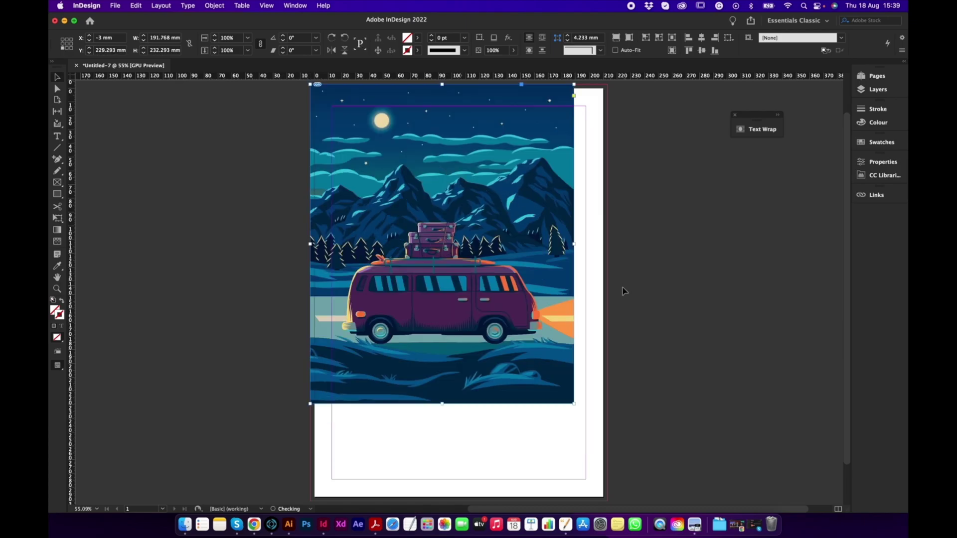
scroll(621, 291, down, 2)
drag(574, 356, 602, 401)
Extend the image frame down to the bottom bleed line and align its right edge with the bleed, making it 216 × 303 mm
scroll(603, 400, up, 5)
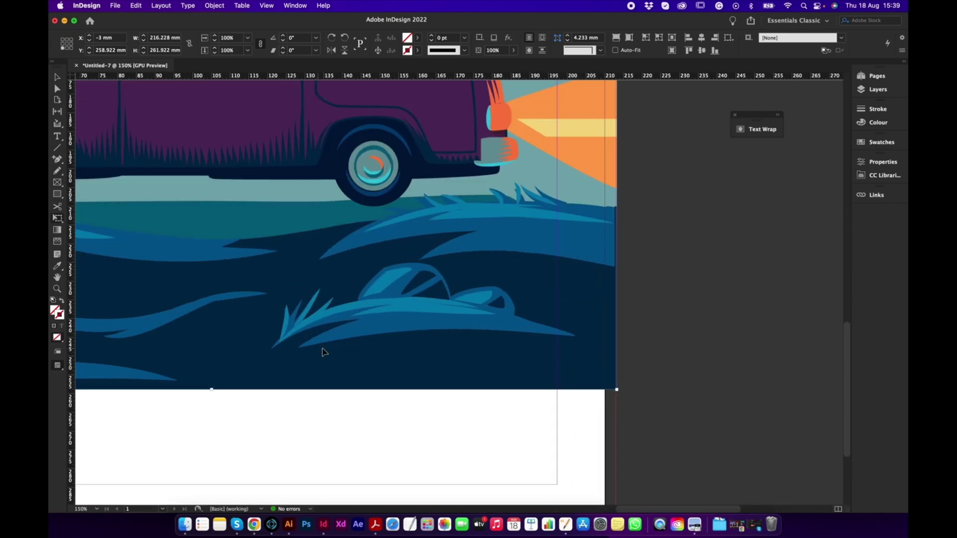
scroll(324, 352, left, 5)
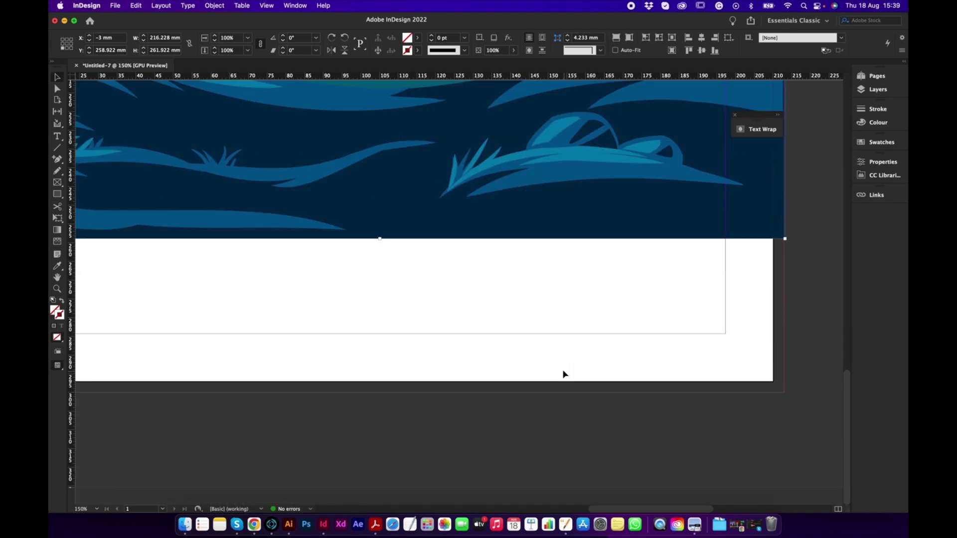
scroll(564, 373, down, 3)
drag(379, 237, 379, 392)
scroll(575, 369, right, 2)
scroll(576, 371, up, 6)
scroll(575, 372, right, 4)
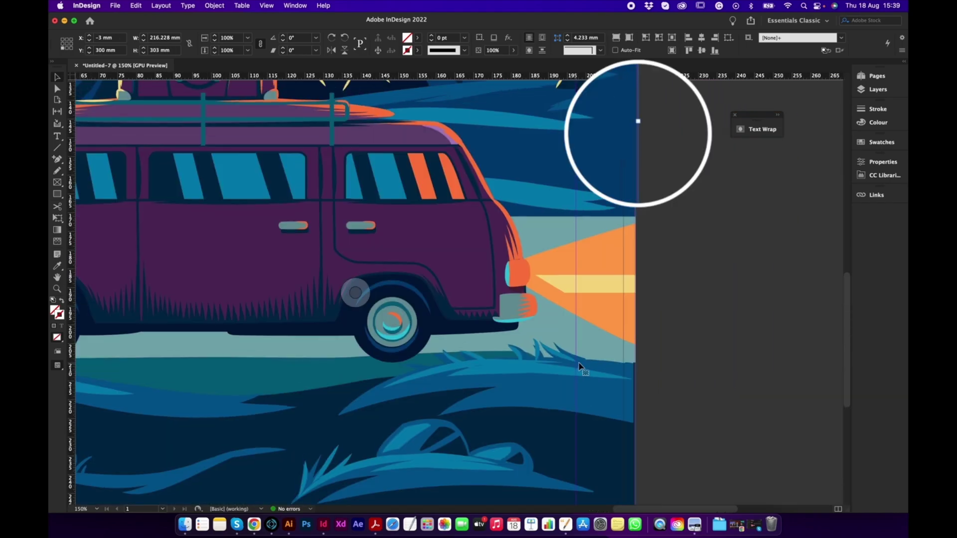
drag(637, 122, 633, 119)
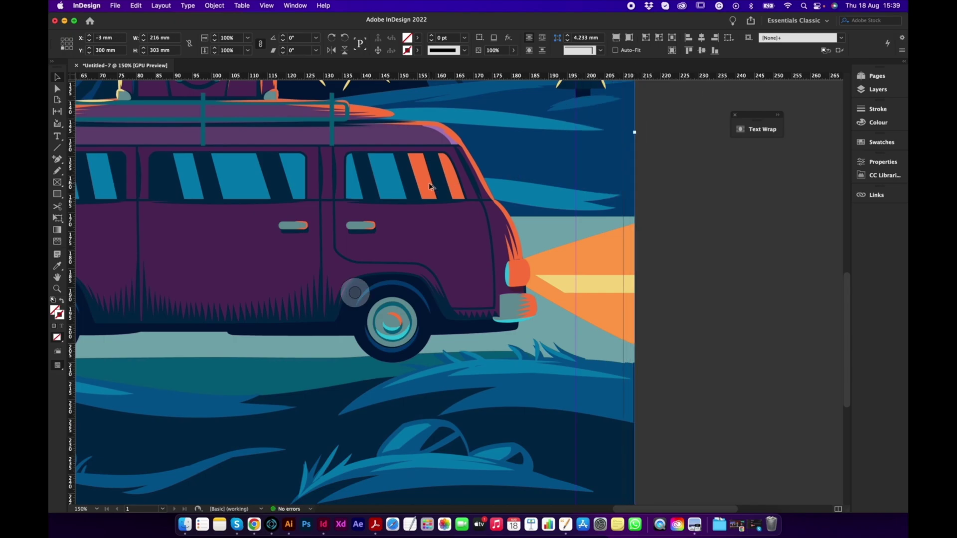
Apply Fill Frame Proportionally to the illustration so it covers the whole bleed-sized frame, and deselect it
key(super+0)
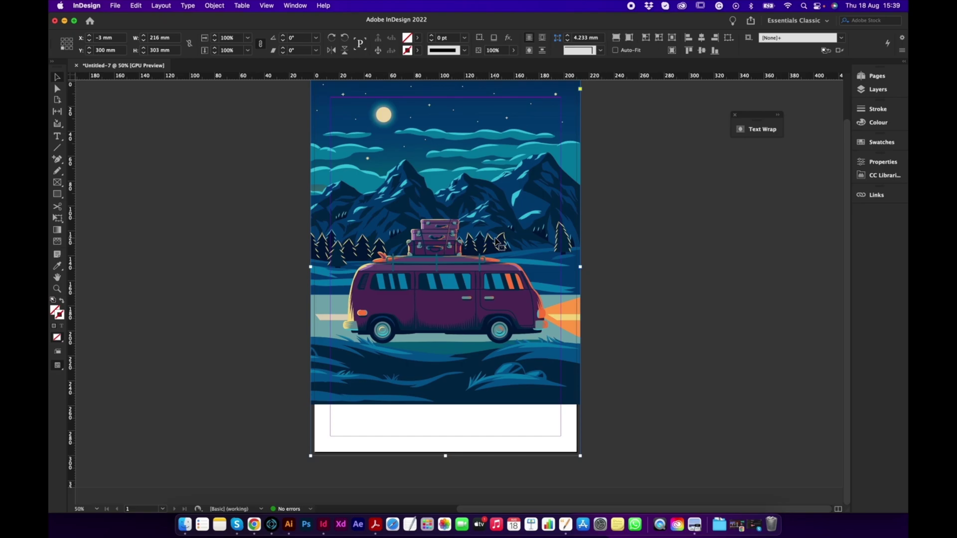
click(587, 252)
click(500, 237)
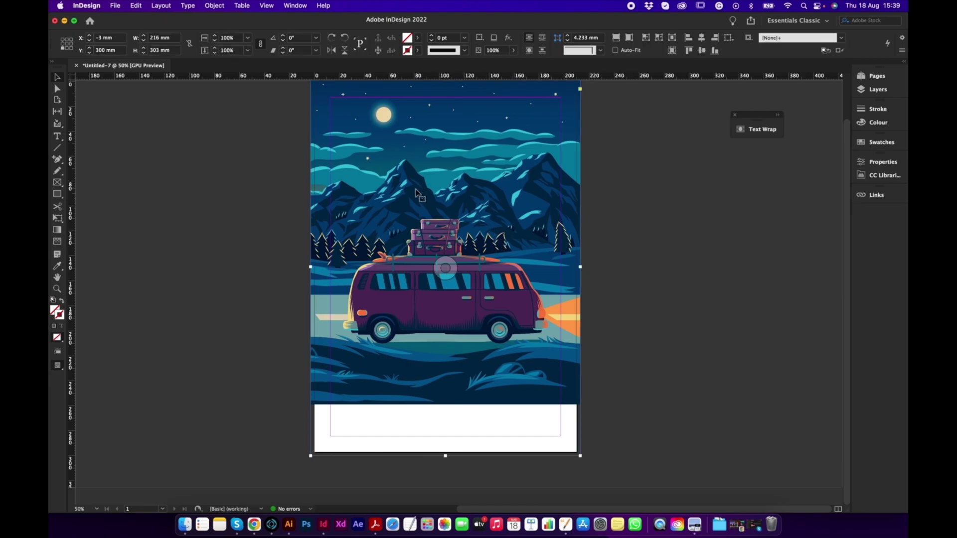
right_click(398, 191)
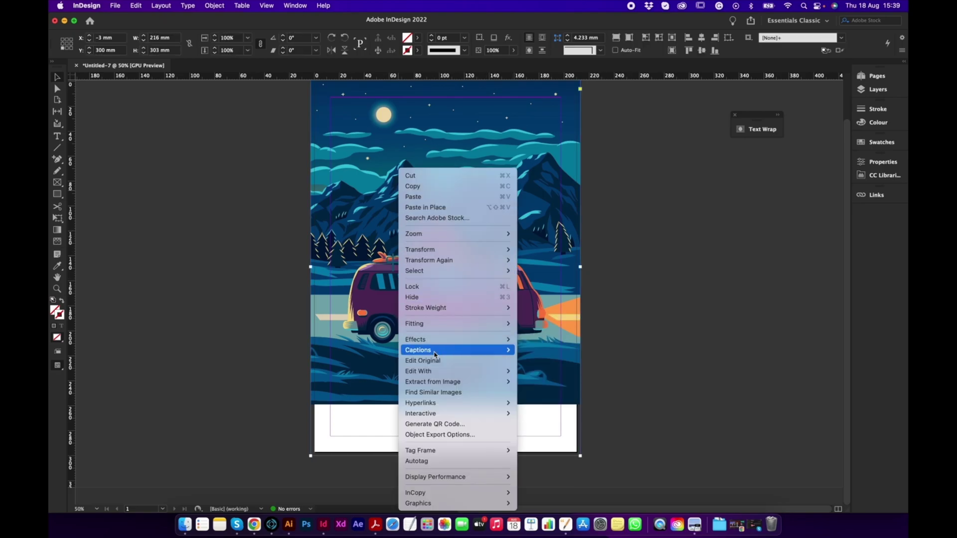
mouse_move(443, 324)
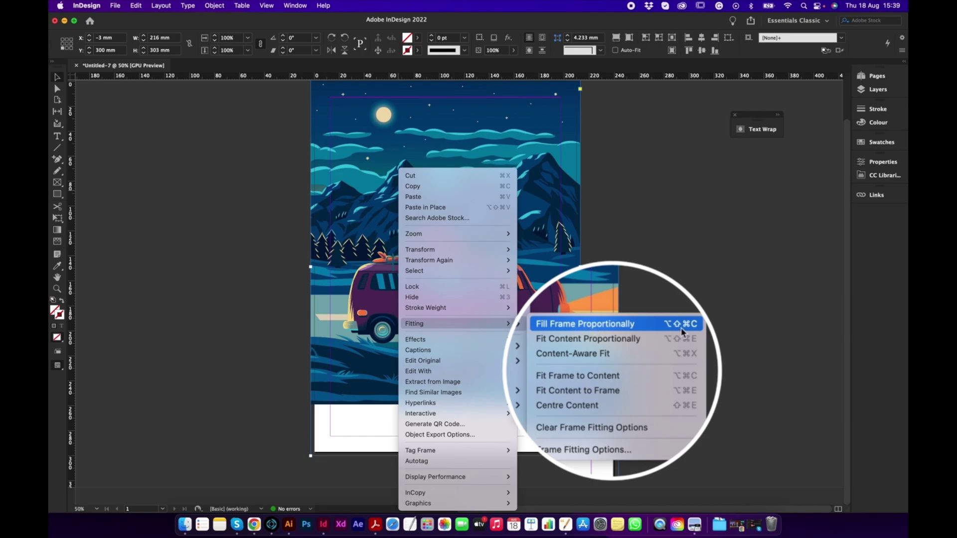
click(574, 327)
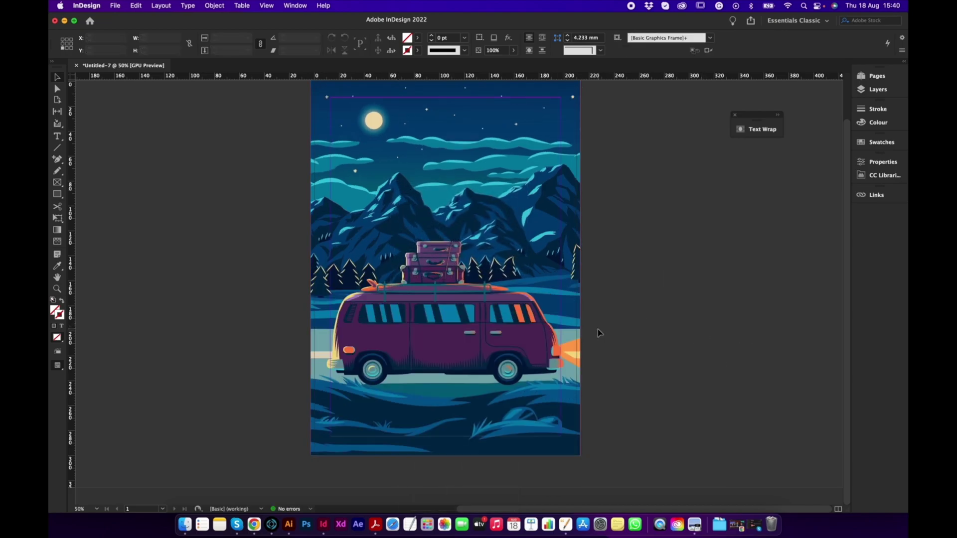
scroll(590, 333, up, 2)
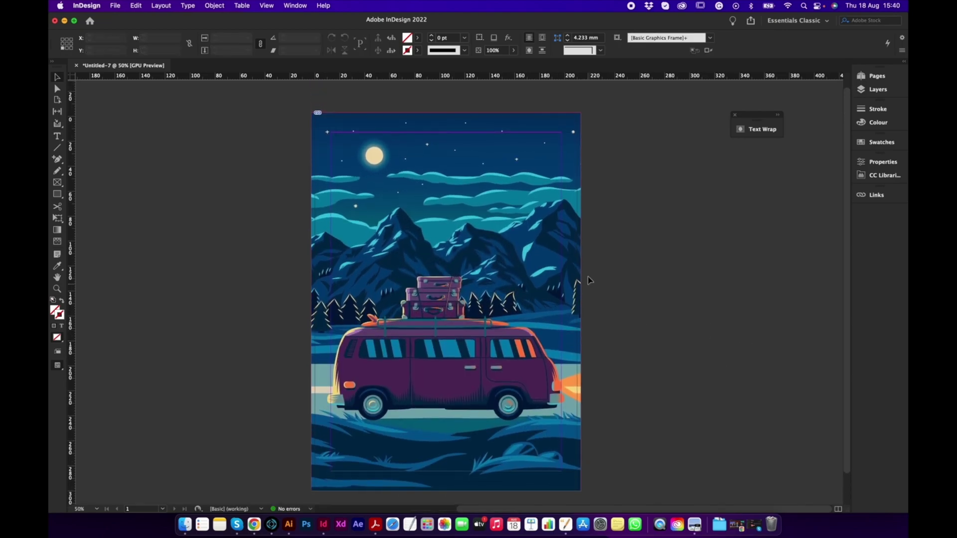
Compare the illustration's right edge up close with and without the guides and bleed shown, ending on a full-page preview
scroll(587, 278, up, 2)
scroll(600, 294, up, 3)
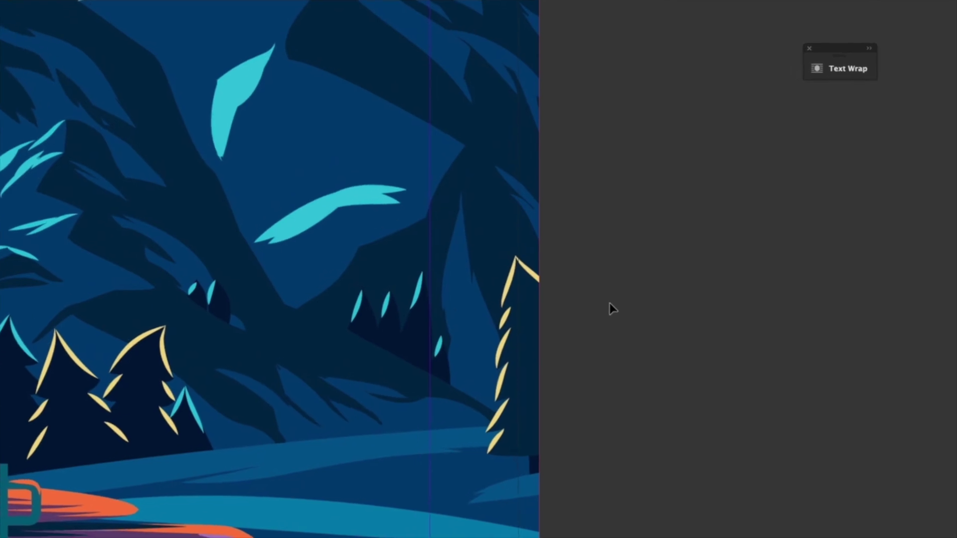
key(w)
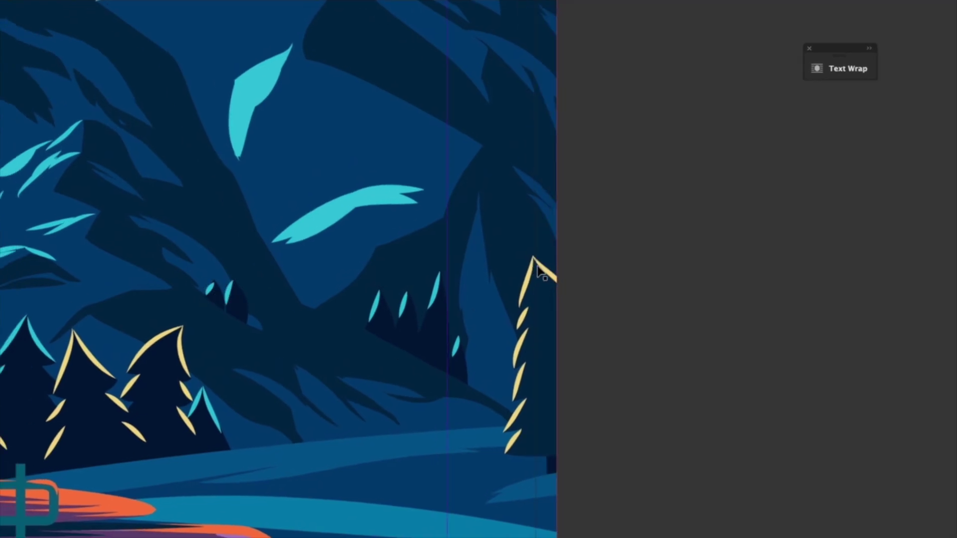
key(w)
key(w)
key(w)
key(w)
key(w)
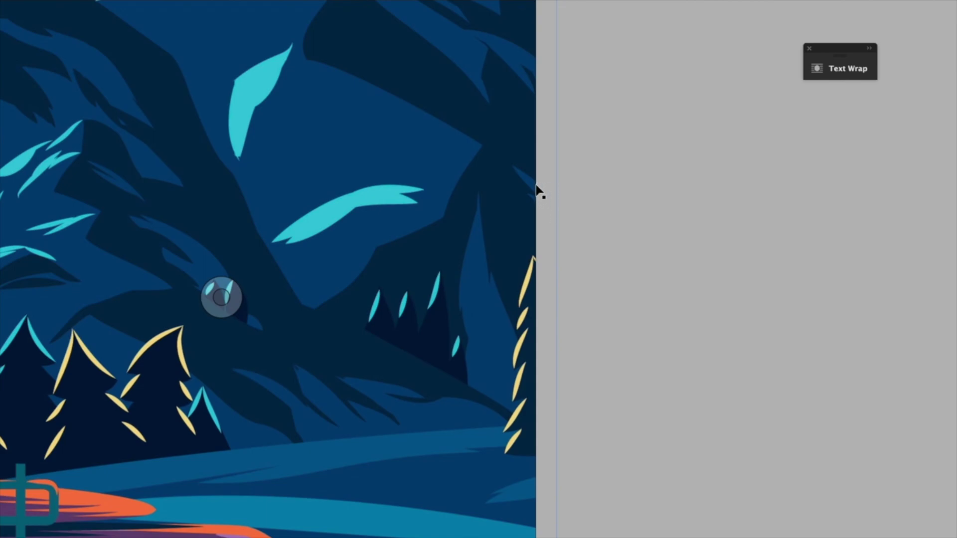
key(w)
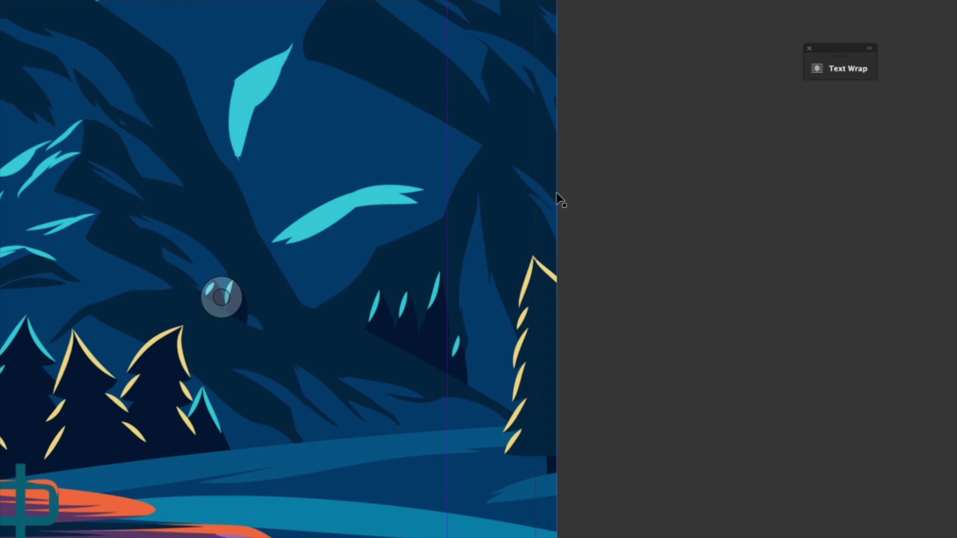
key(w)
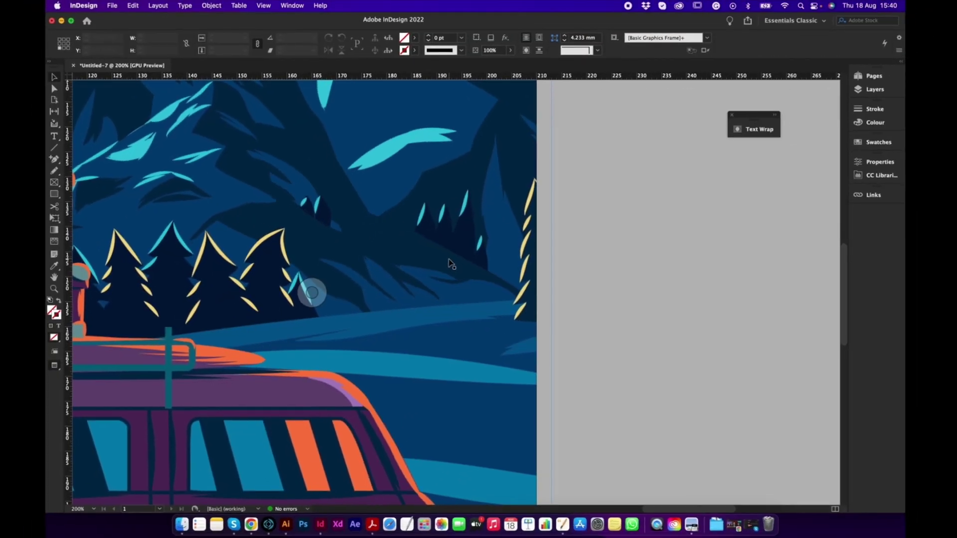
key(super+0)
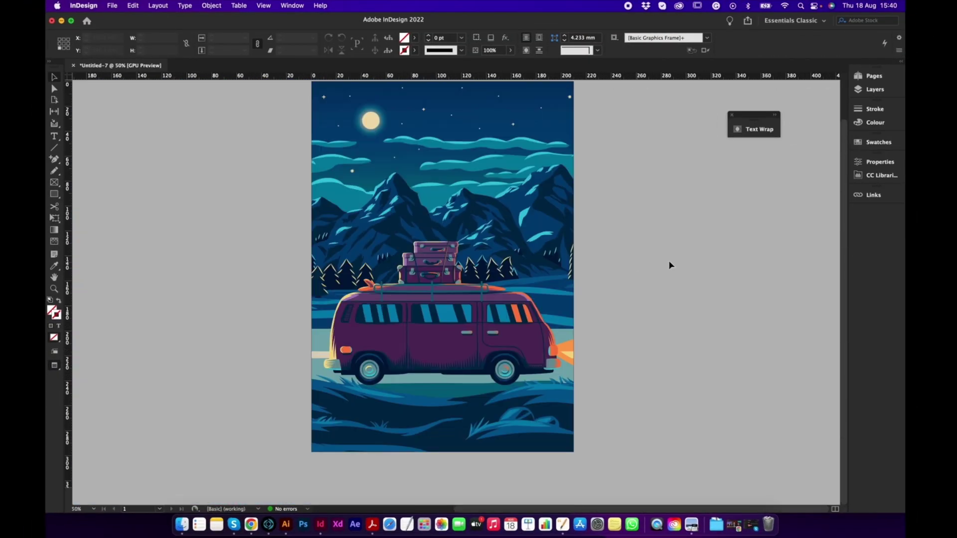
scroll(628, 273, up, 2)
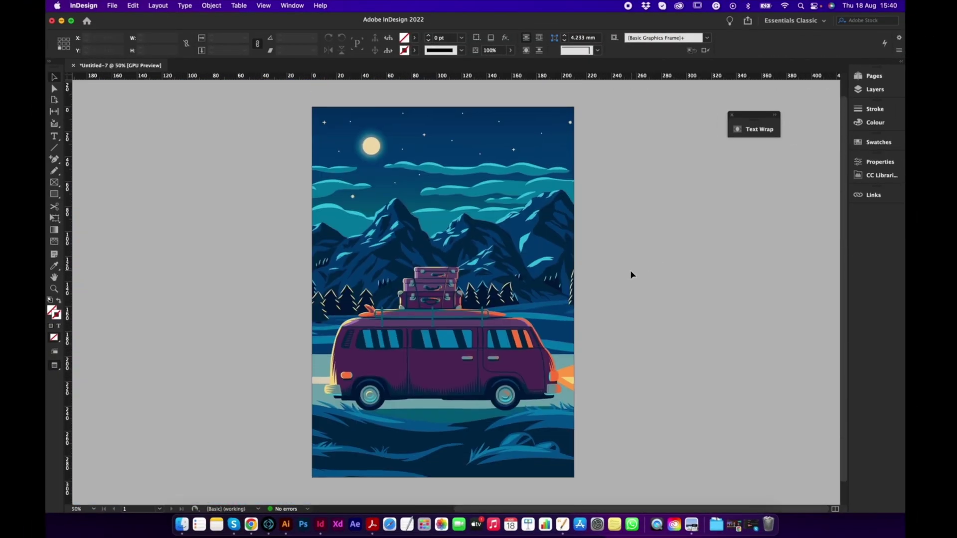
Create a new portrait A4 print document, 210 × 297 mm in millimetres, from the blank preset with 0 mm bleed
click(113, 6)
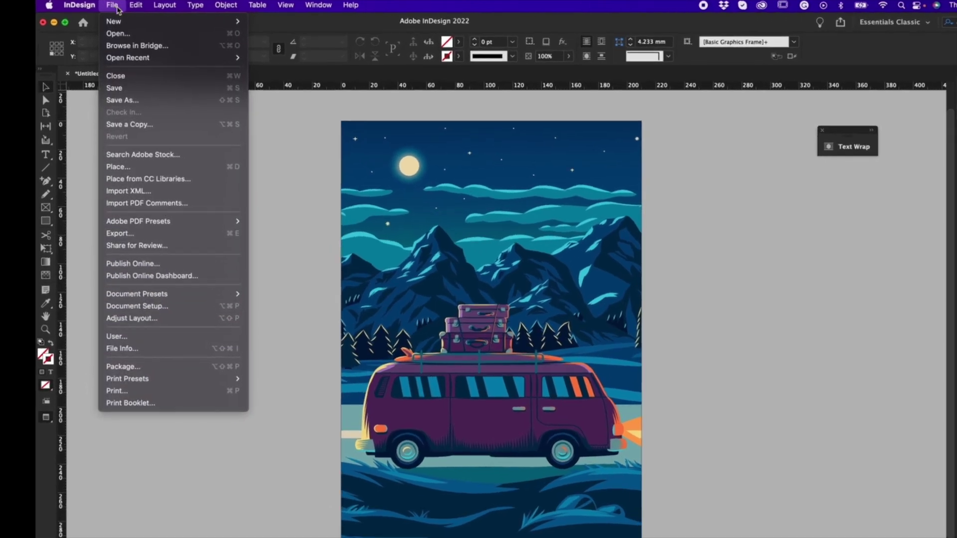
mouse_move(196, 20)
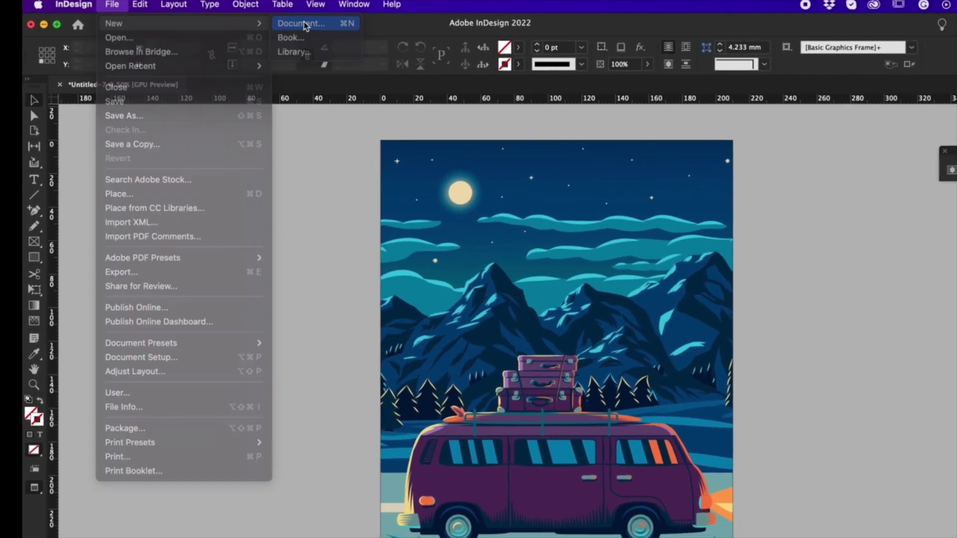
click(311, 26)
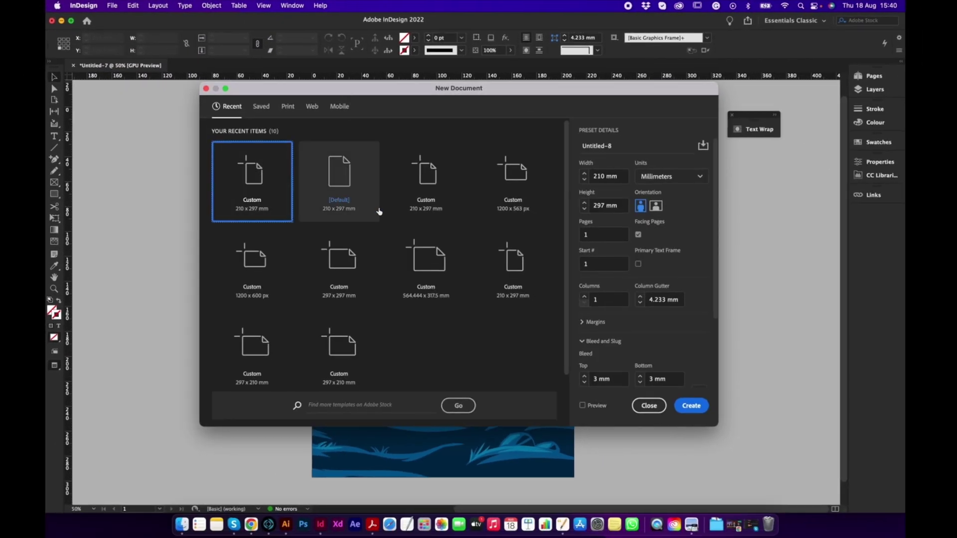
scroll(674, 342, down, 3)
click(289, 107)
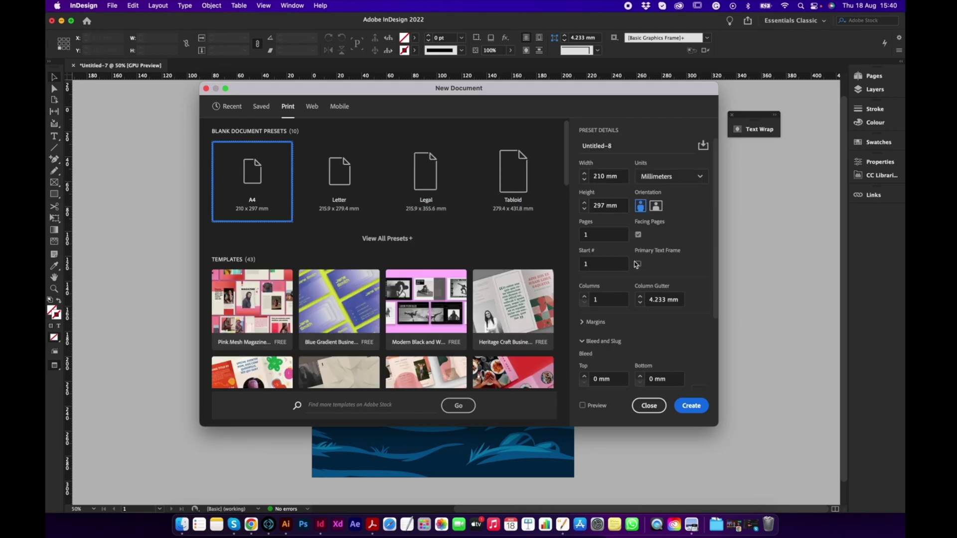
scroll(664, 288, down, 3)
scroll(658, 256, up, 3)
click(692, 406)
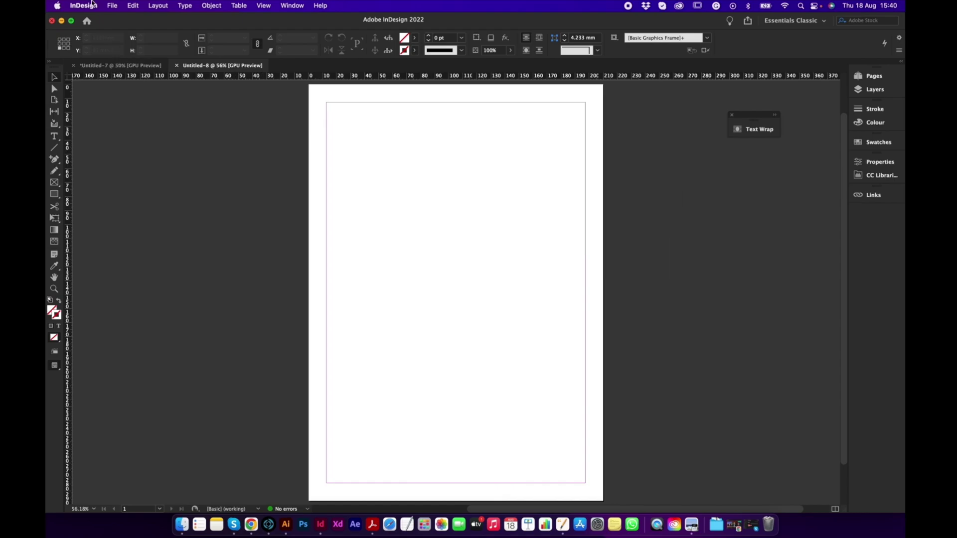
Add a 3 mm bleed on all sides of the new A4 document through Document Setup
click(112, 5)
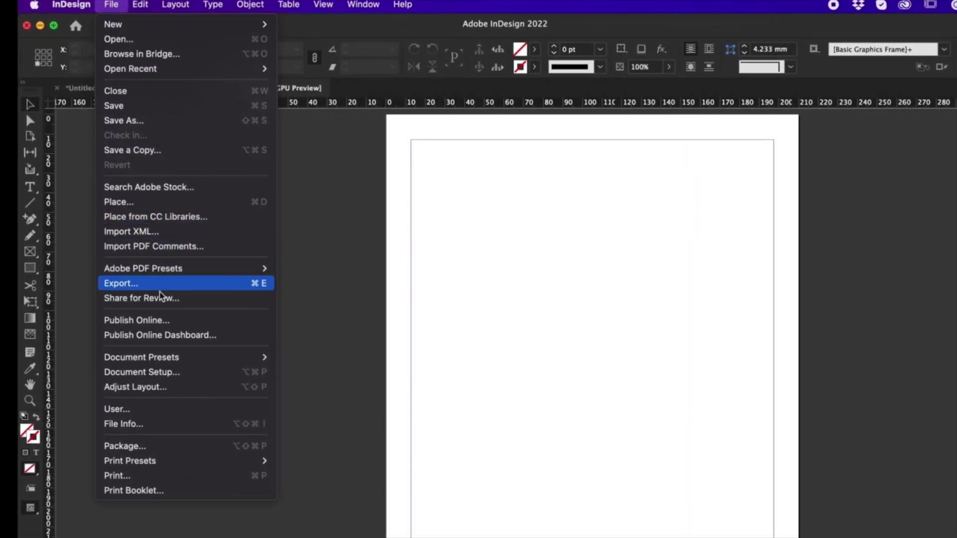
click(170, 373)
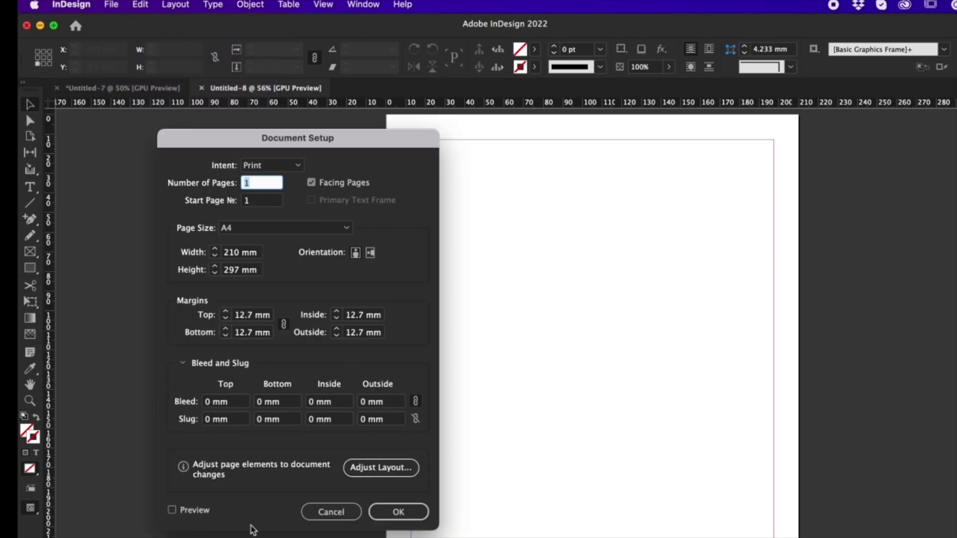
click(212, 402)
key(BackSpace)
text(3)
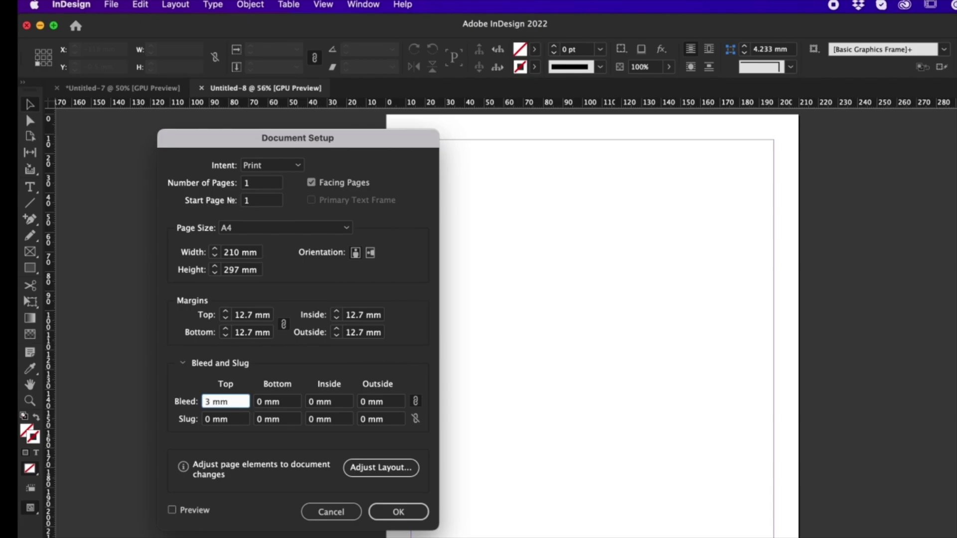
click(269, 401)
click(398, 512)
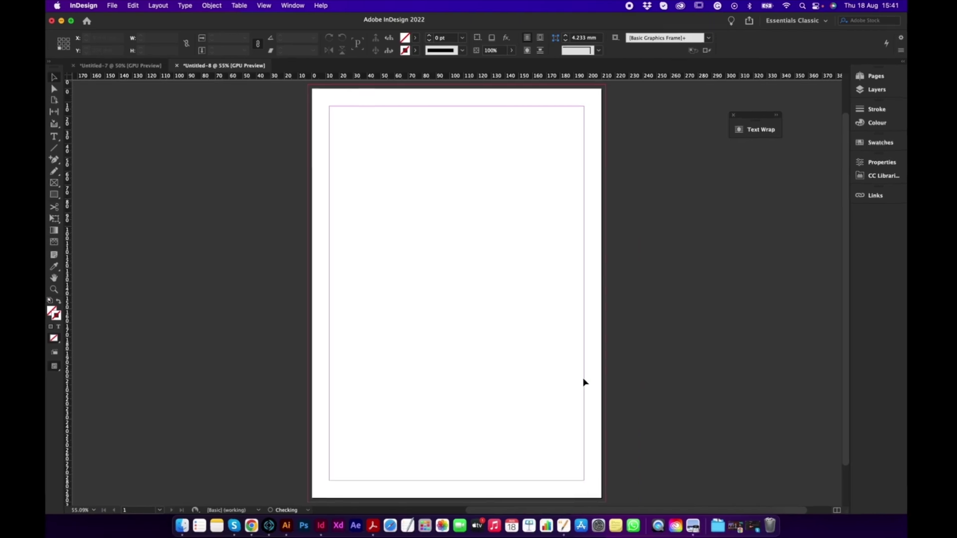